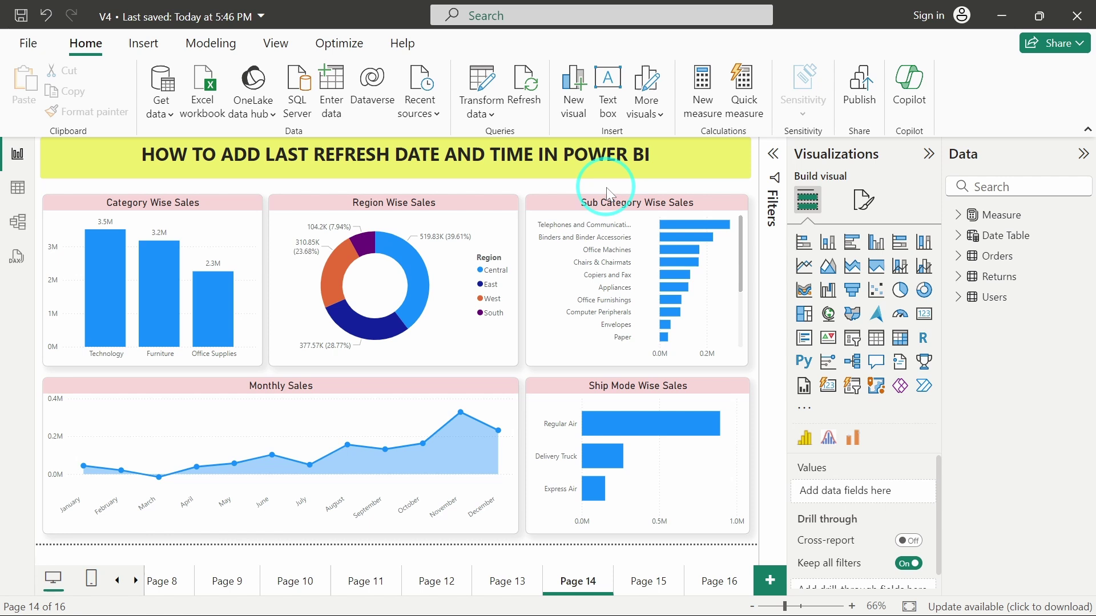
Step: Open Power Query via Transform data and add a Blank Query from New Source, creating Query1
{"action": "left_click", "coordinate": [163, 113]}
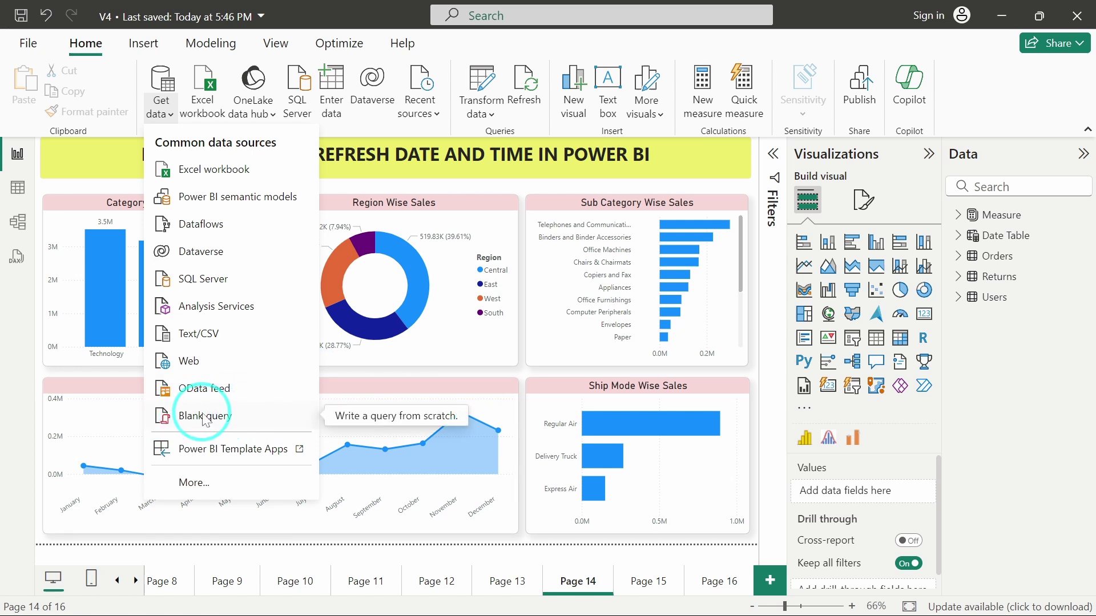
{"action": "left_click", "coordinate": [354, 372]}
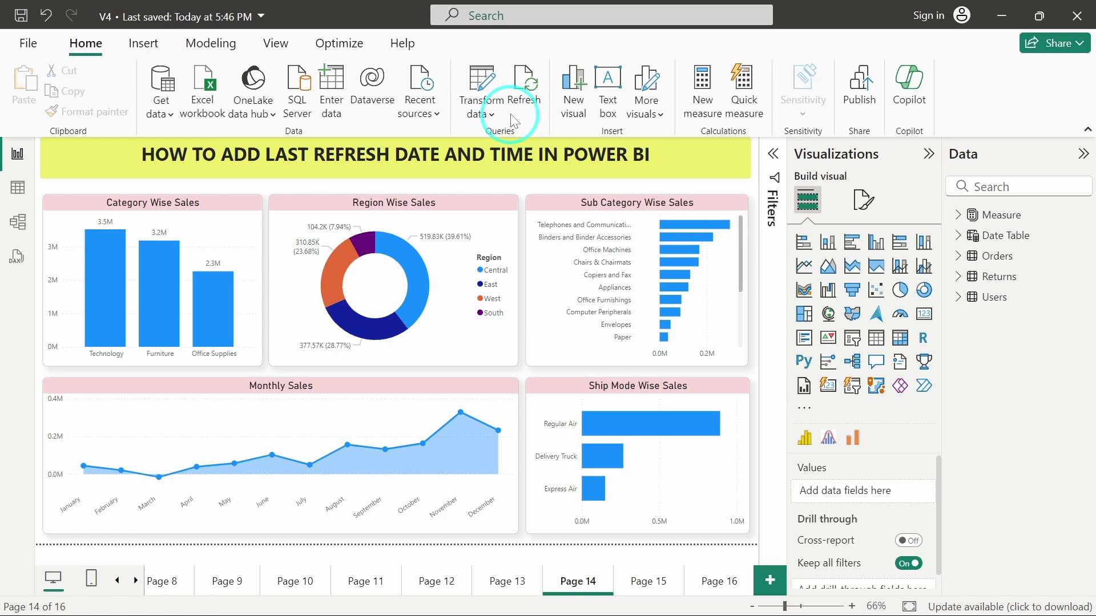
{"action": "left_click", "coordinate": [482, 84]}
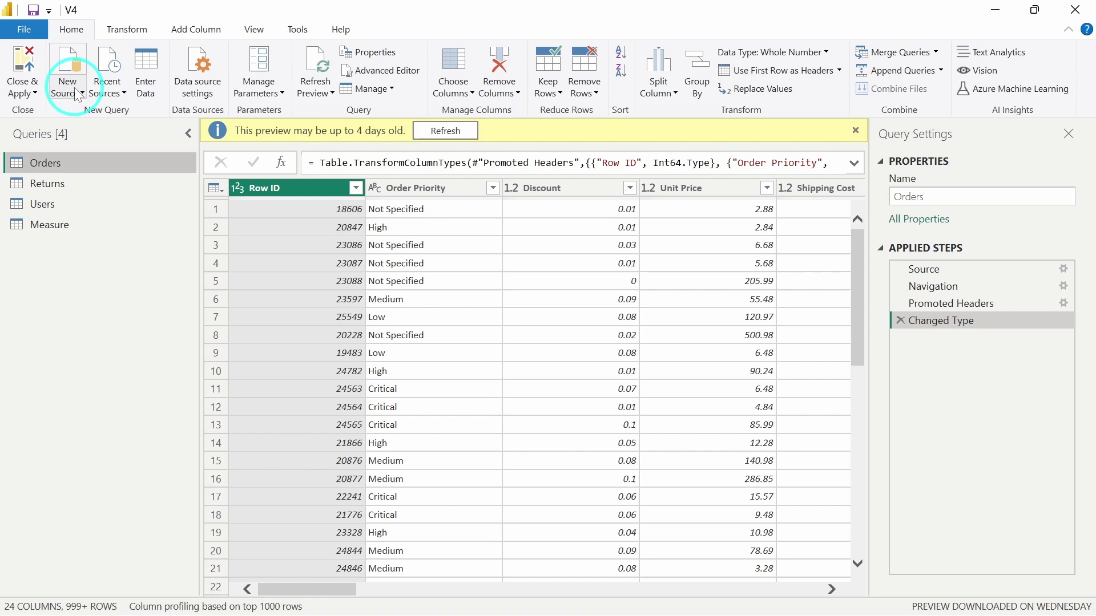
{"action": "left_click", "coordinate": [73, 94]}
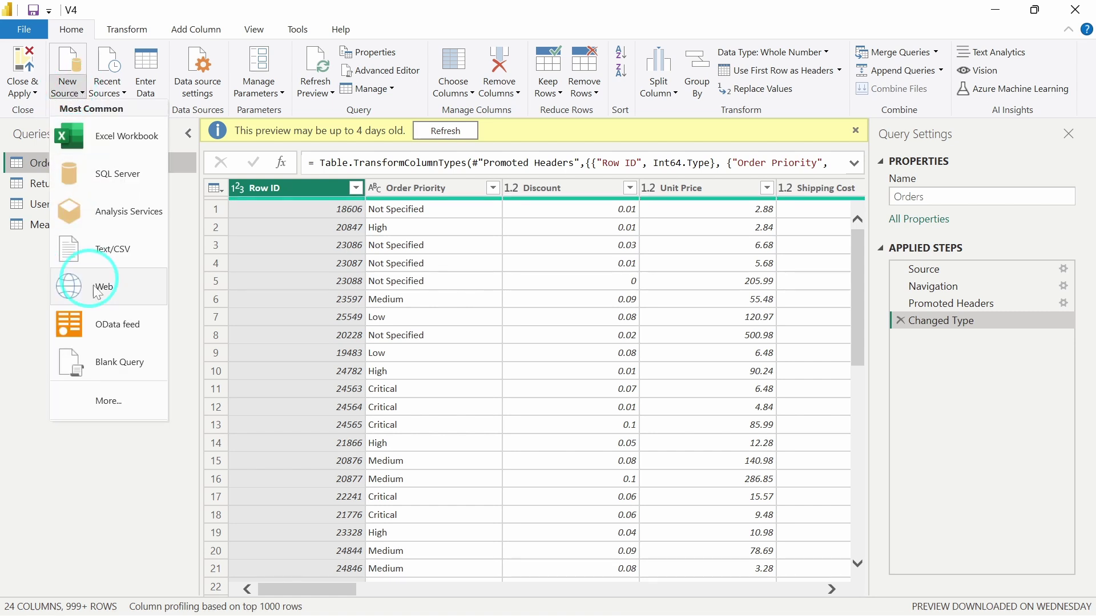
{"action": "left_click", "coordinate": [117, 364]}
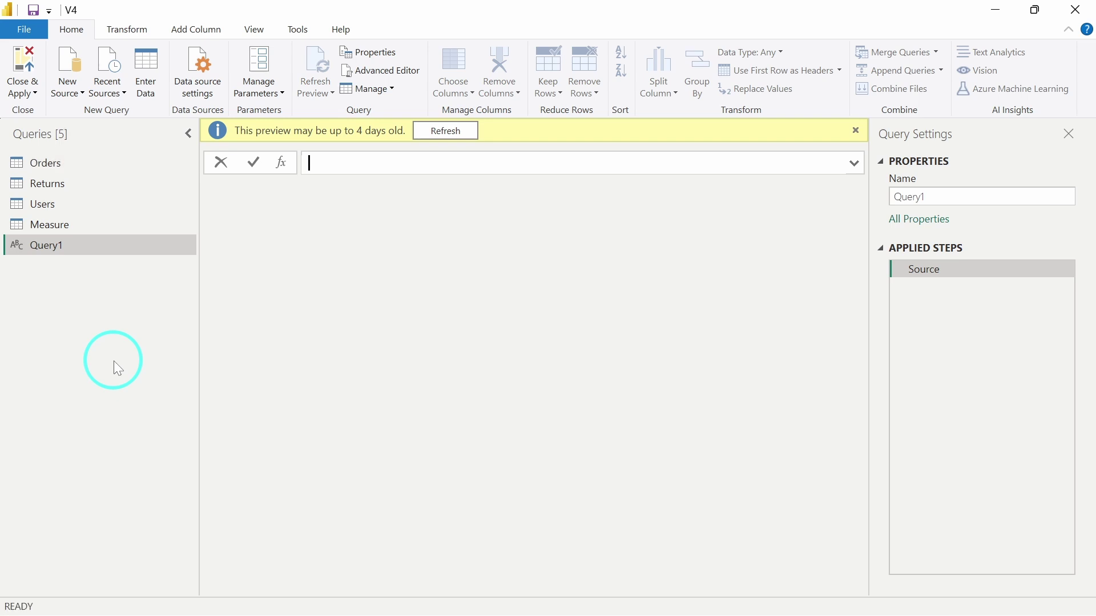
Step: Paste '= DateTimeZone.LocalNow()' from Notepad into Query1's formula bar and commit it
{"action": "left_click", "coordinate": [353, 161]}
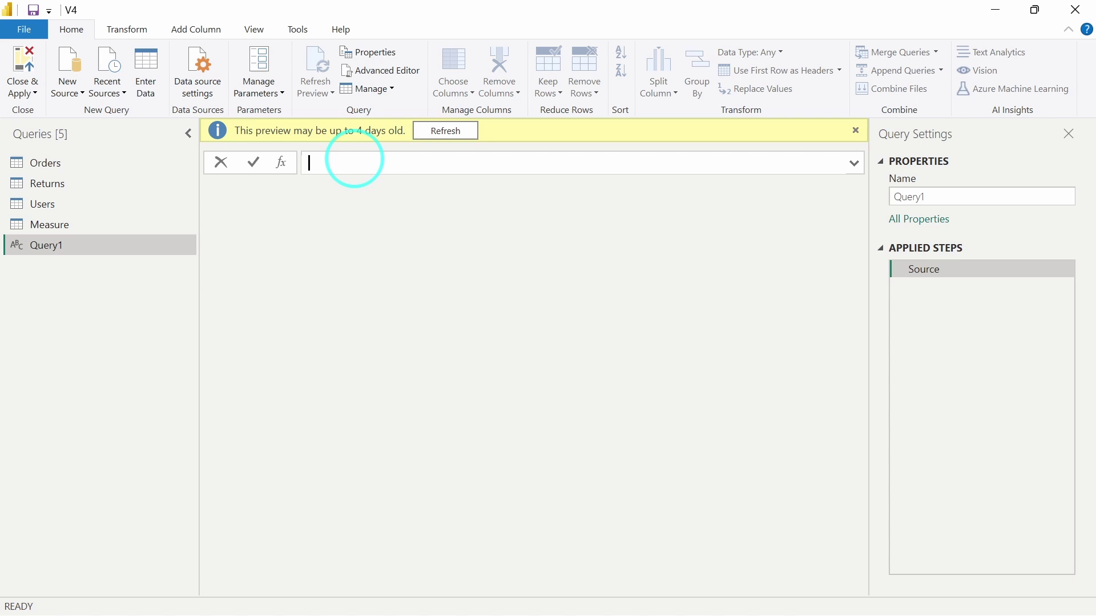
{"action": "key", "text": "alt+Tab"}
{"action": "left_click_drag", "start_coordinate": [270, 152], "coordinate": [87, 150]}
{"action": "key", "text": "ctrl+c"}
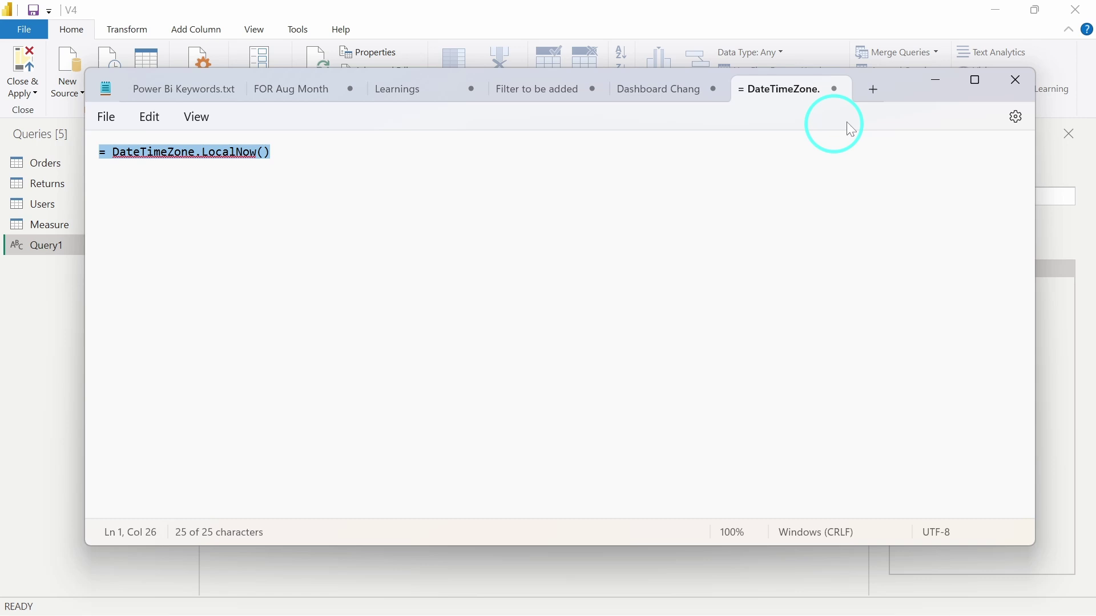
{"action": "left_click", "coordinate": [946, 77]}
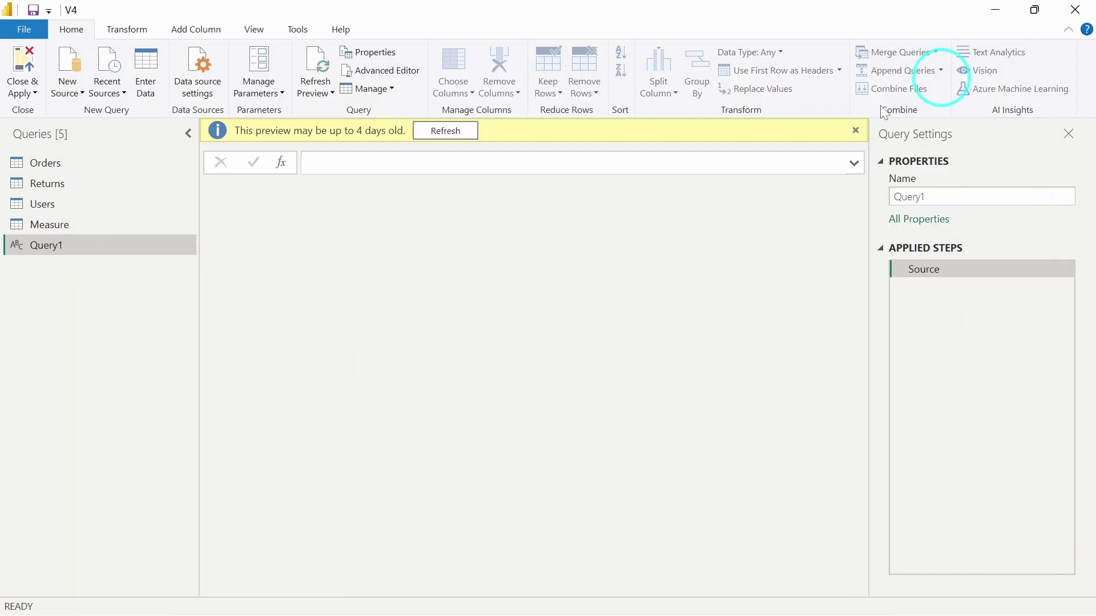
{"action": "left_click", "coordinate": [561, 163]}
{"action": "key", "text": "ctrl+v"}
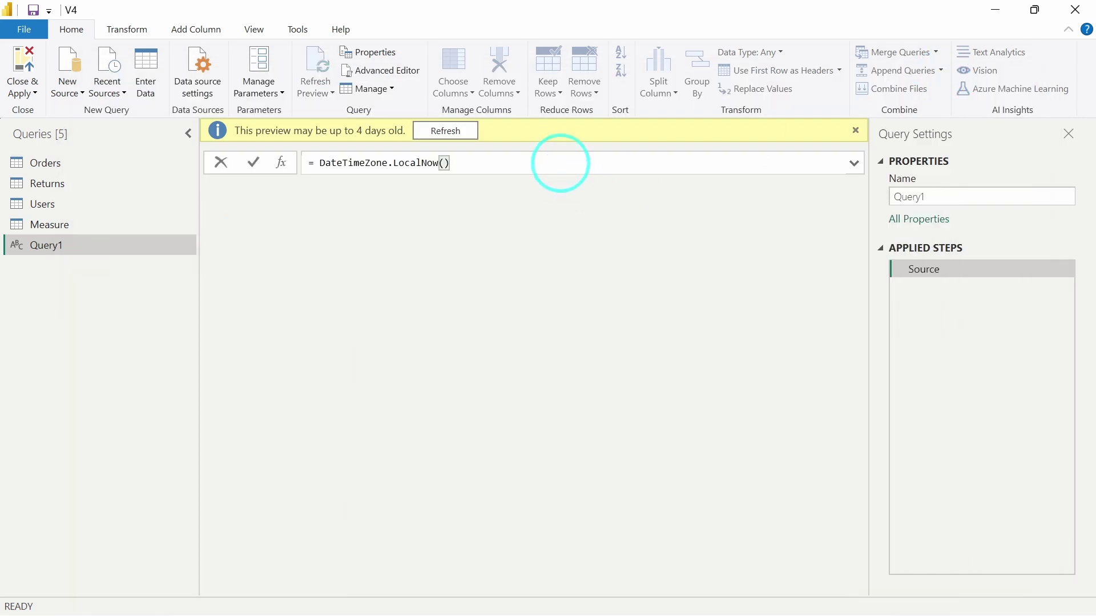
{"action": "key", "text": "Return"}
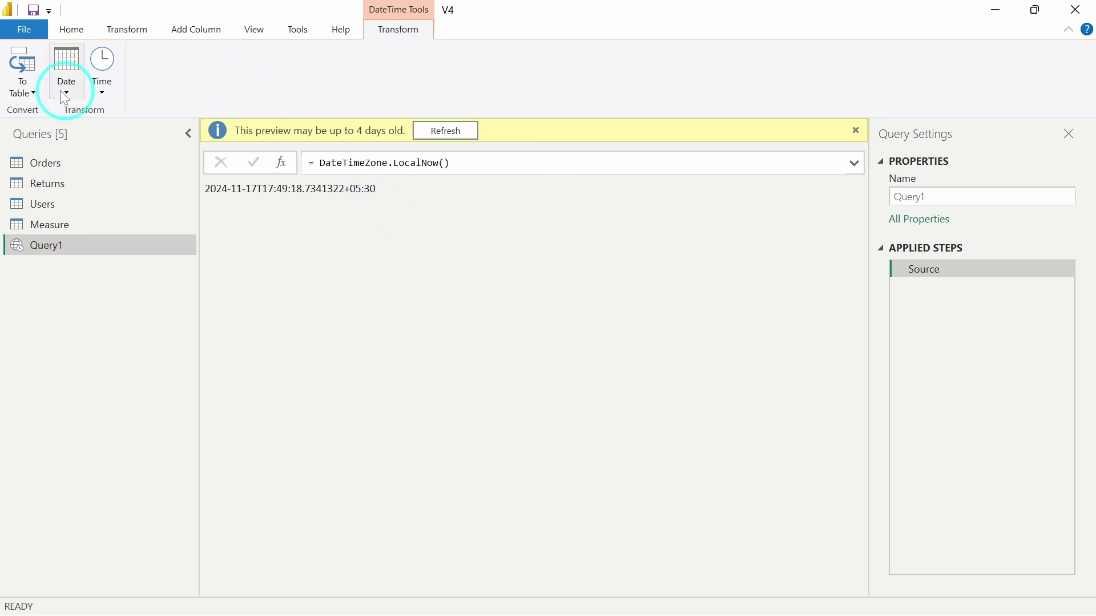
Step: Convert Query1's timestamp with To Table into a single-row Column1 table
{"action": "left_click", "coordinate": [31, 93]}
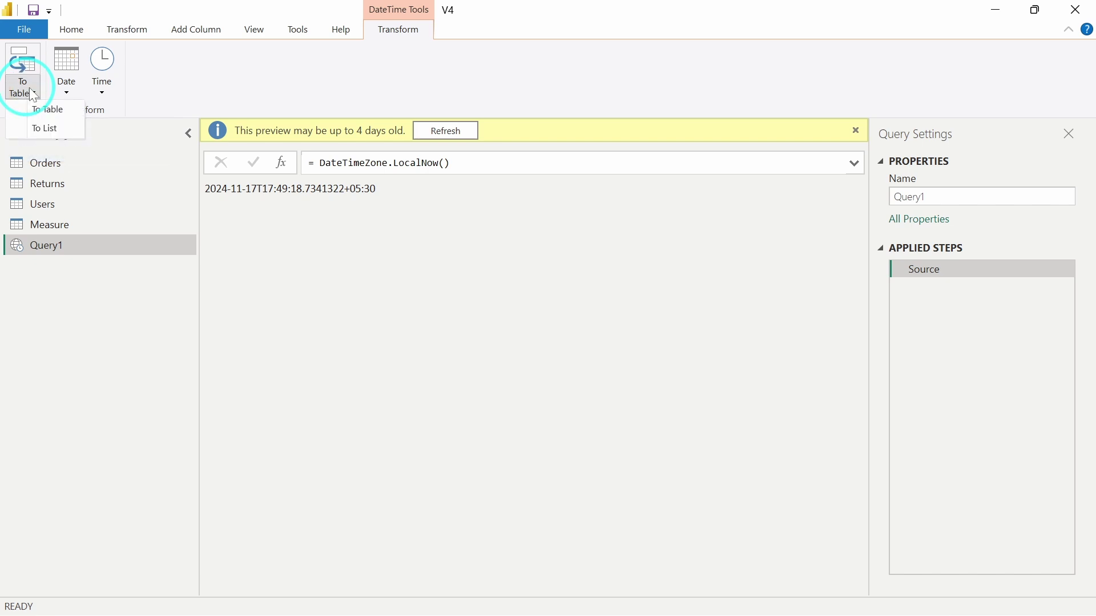
{"action": "left_click", "coordinate": [63, 112]}
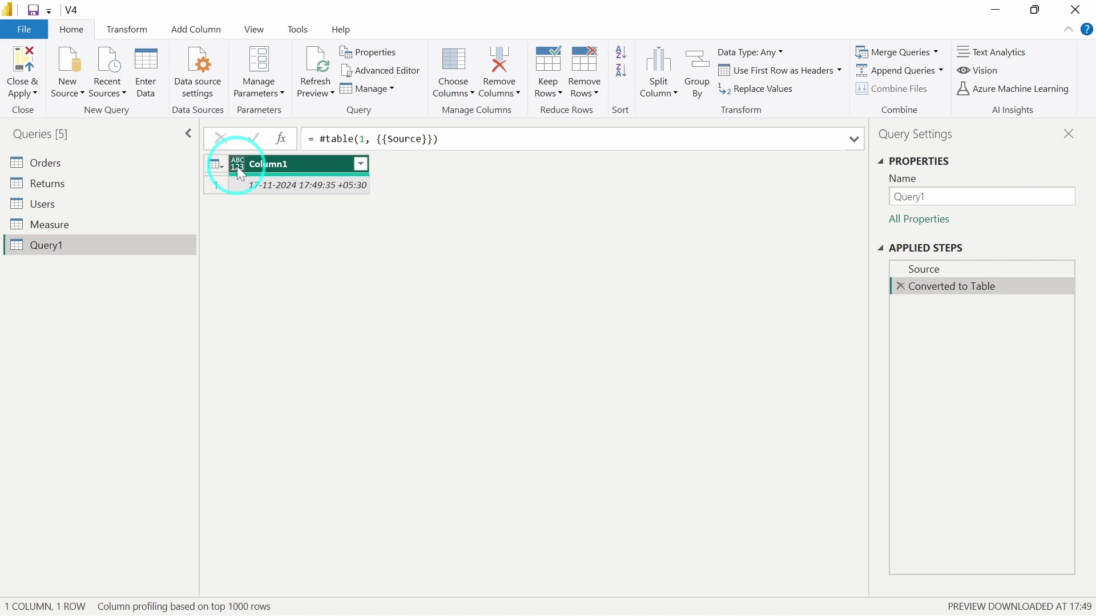
Step: Make Column1 a Date/Time column and rename it 'Last Refresh'
{"action": "left_click", "coordinate": [238, 167]}
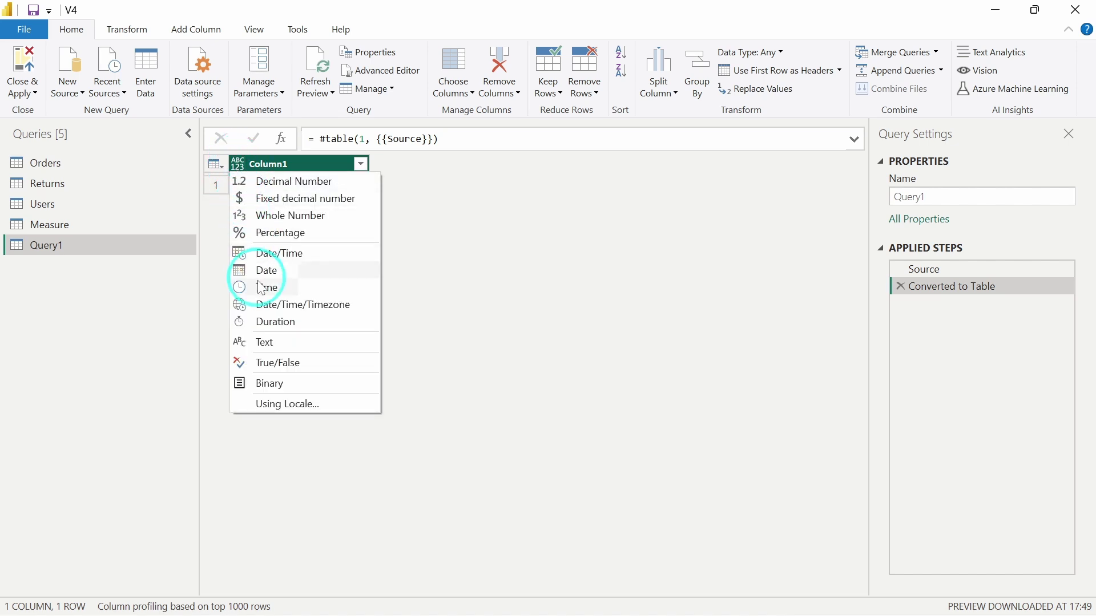
{"action": "left_click", "coordinate": [274, 253]}
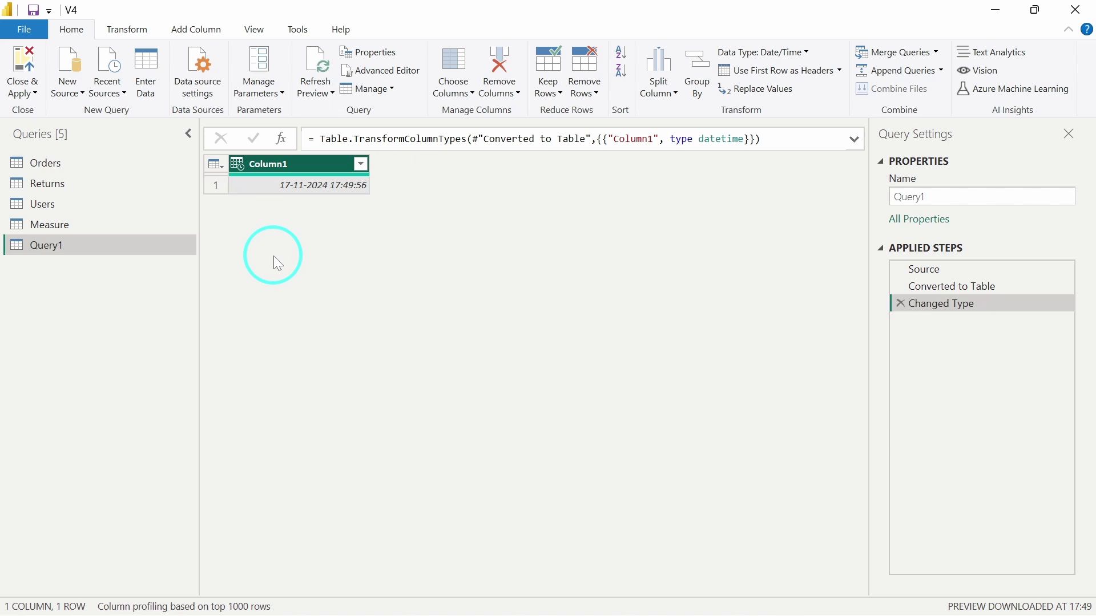
{"action": "double_click", "coordinate": [296, 167]}
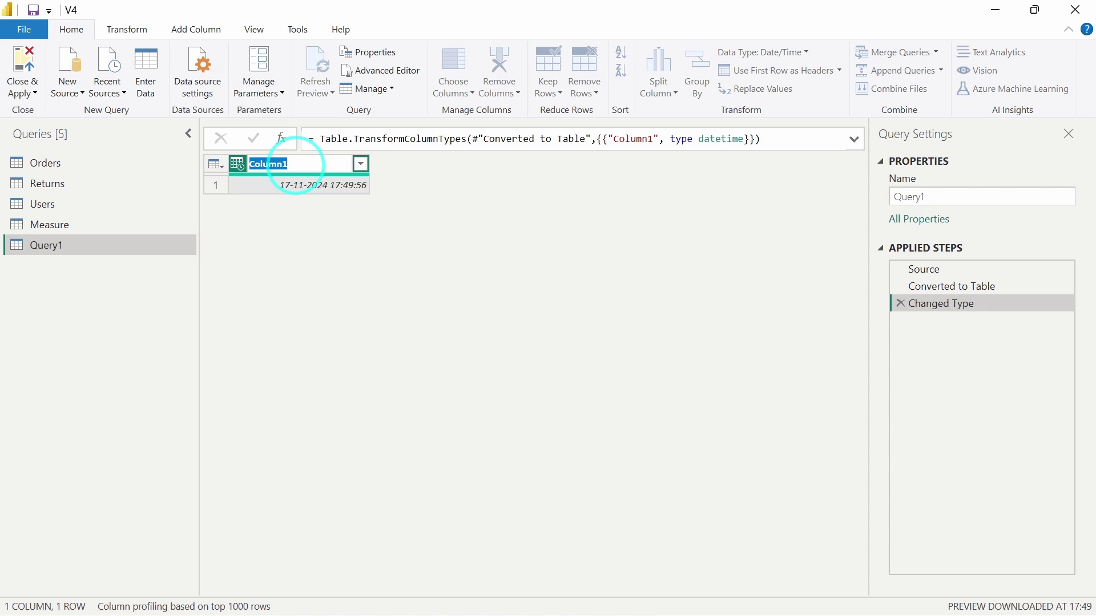
{"action": "type", "text": "Last Refresh"}
{"action": "key", "text": "Return"}
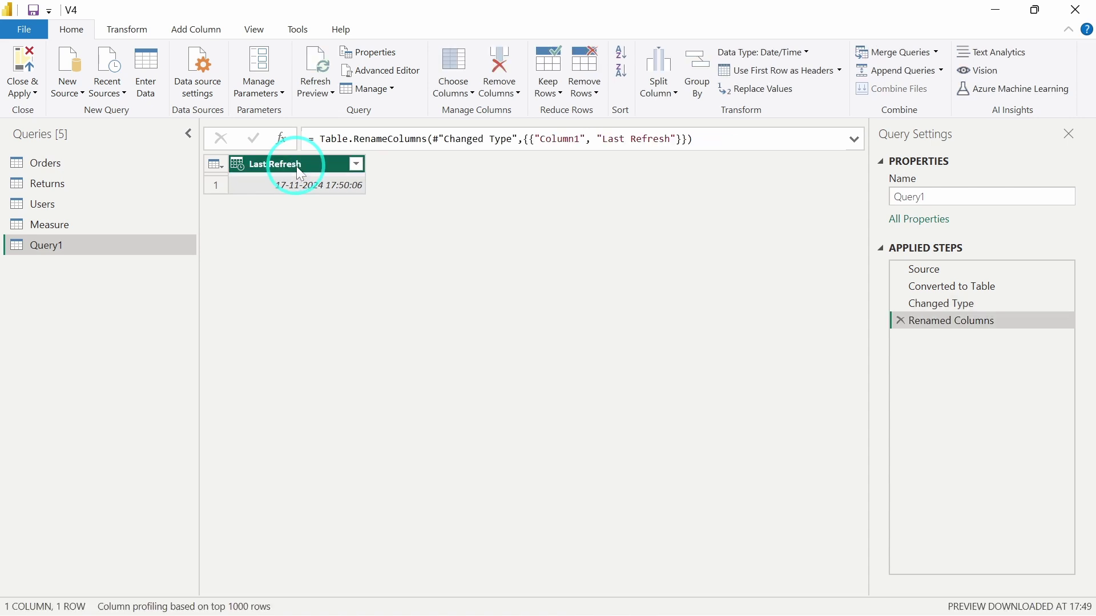
Step: Rename Query1 to 'Last Refresh date'
{"action": "double_click", "coordinate": [77, 245]}
{"action": "type", "text": "La"}
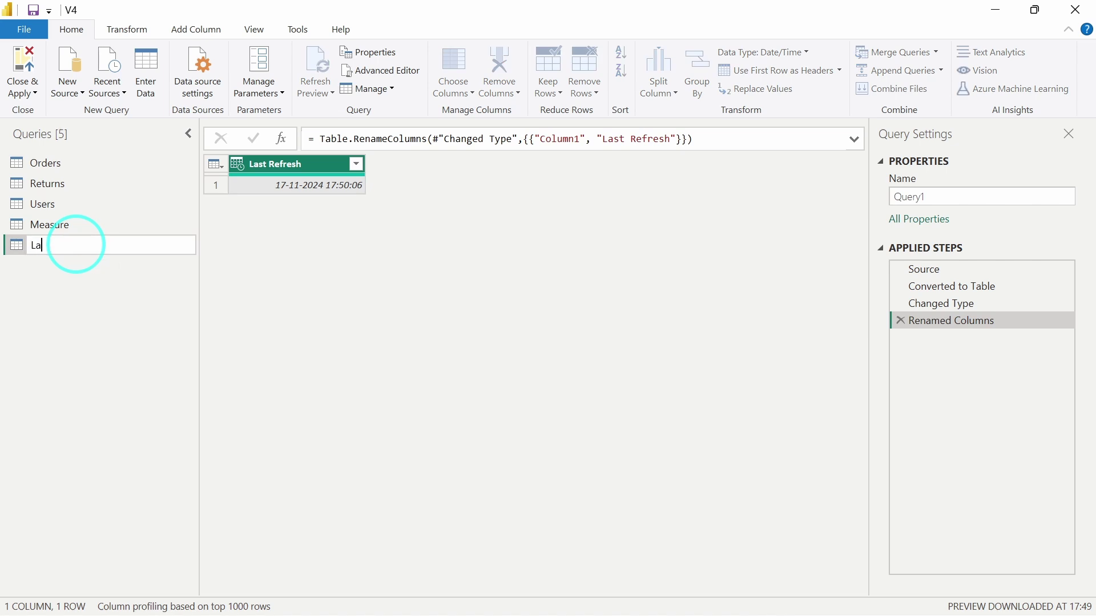
{"action": "type", "text": "st Refresh date"}
{"action": "key", "text": "Return"}
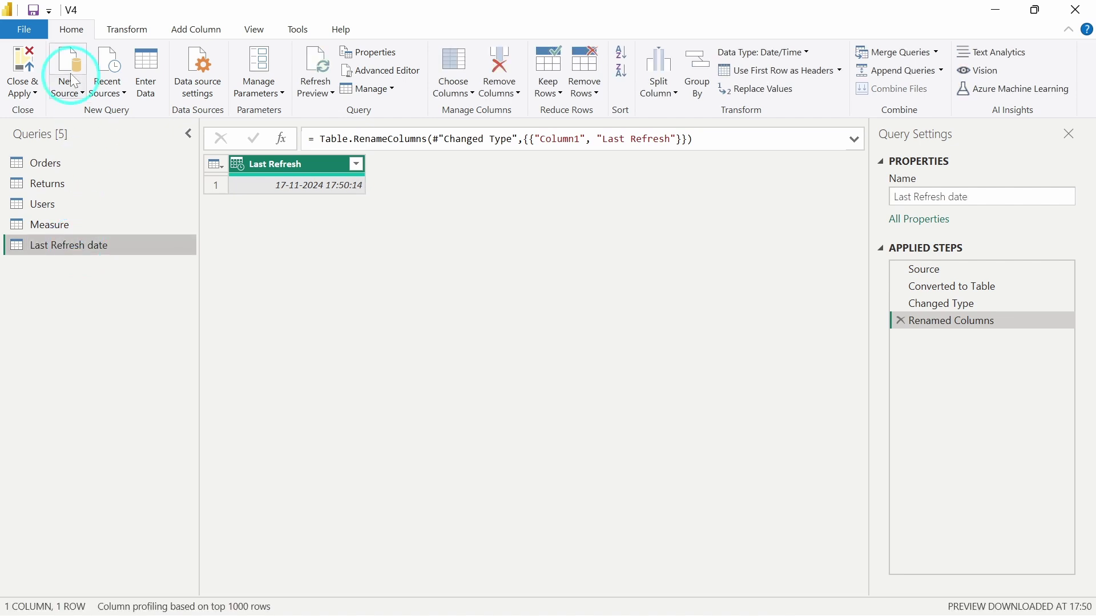
{"action": "left_click", "coordinate": [29, 30]}
Step: Apply the query changes and place an empty card over the Sub Category Wise Sales chart
{"action": "left_click", "coordinate": [57, 52]}
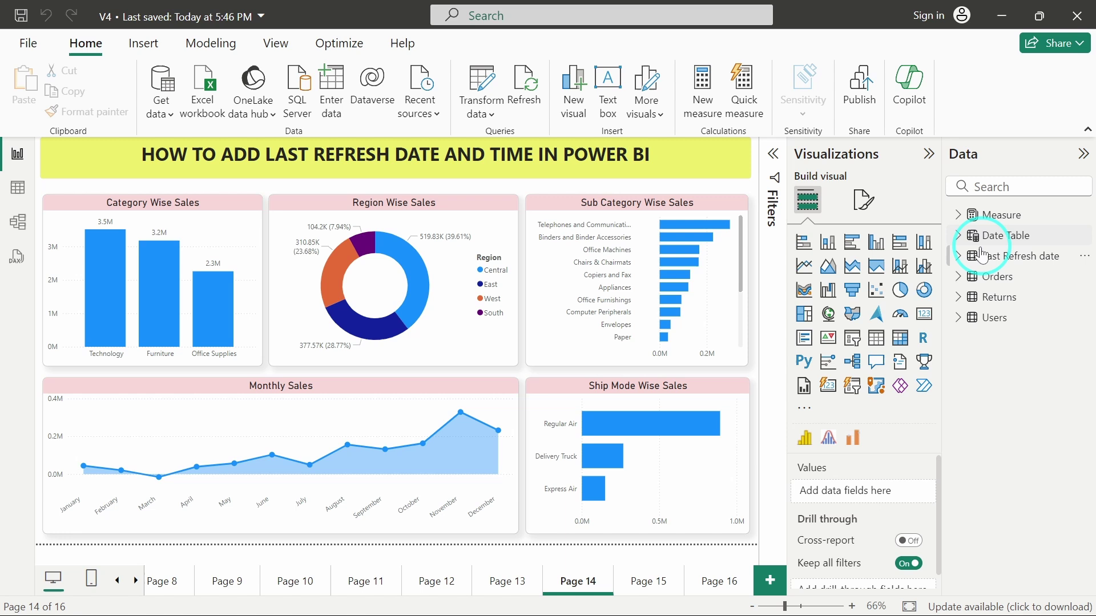
{"action": "left_click", "coordinate": [958, 257]}
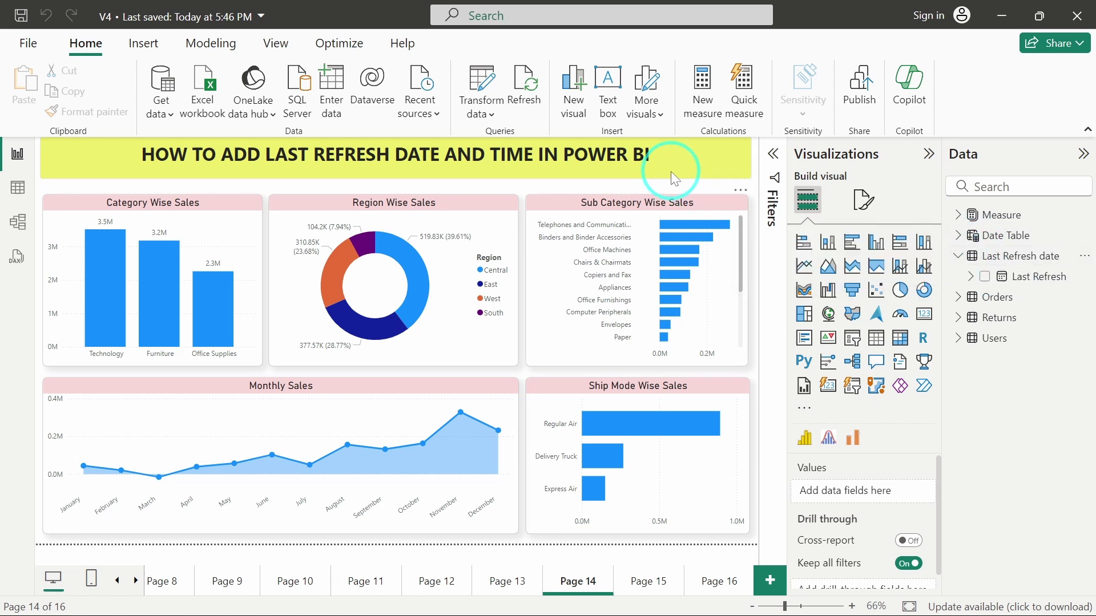
{"action": "left_click", "coordinate": [924, 314]}
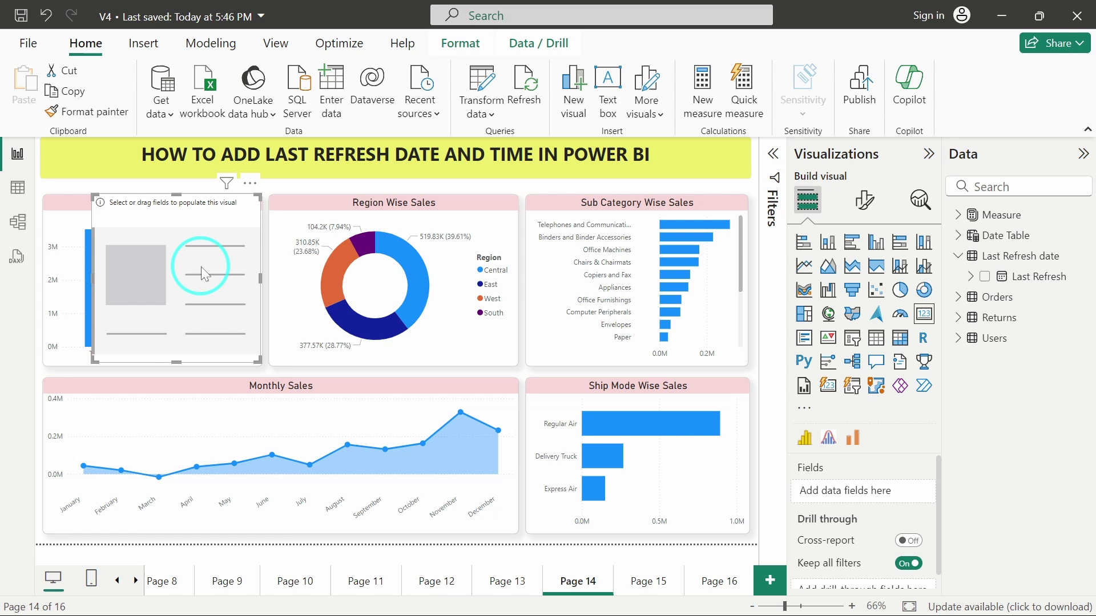
{"action": "left_click_drag", "start_coordinate": [201, 266], "coordinate": [652, 258]}
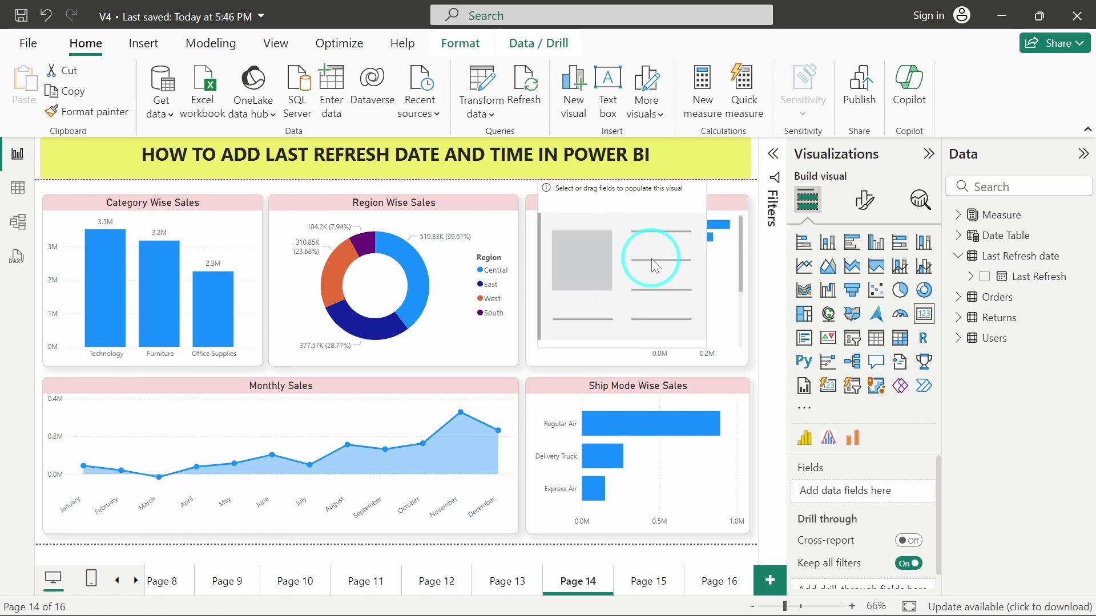
Step: Fill the card with the Last Refresh field, widen it, and add a new measure to the table
{"action": "left_click", "coordinate": [985, 278]}
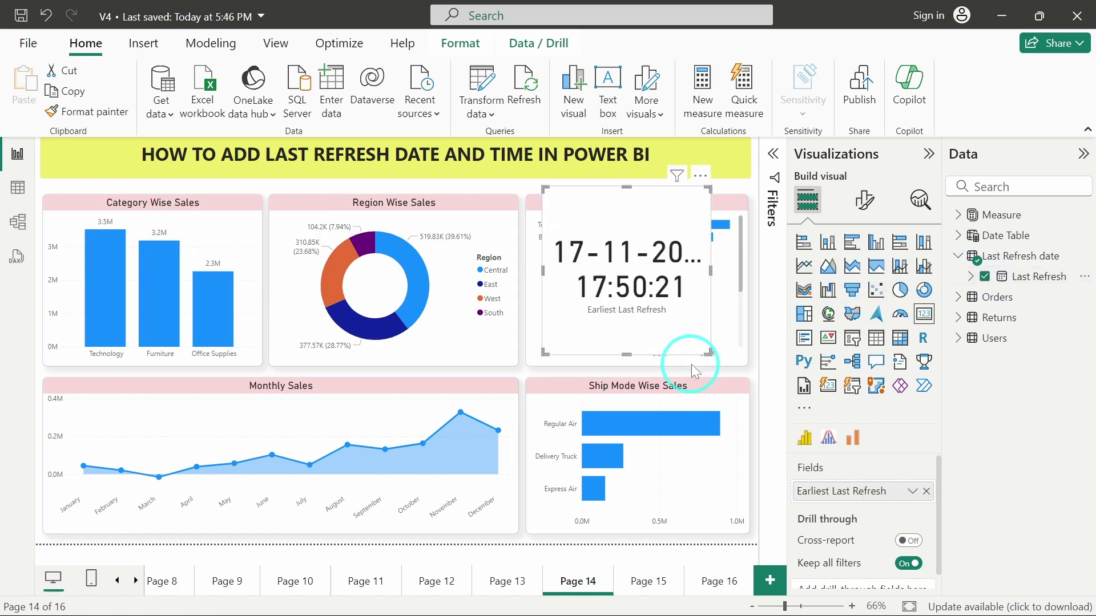
{"action": "left_click_drag", "start_coordinate": [543, 349], "coordinate": [422, 330]}
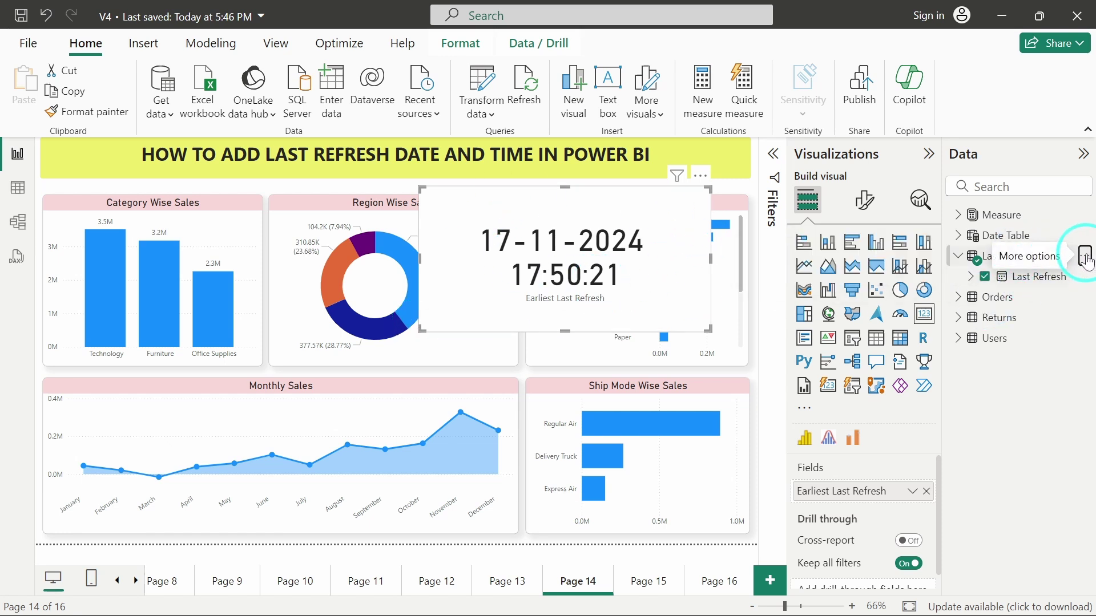
{"action": "left_click", "coordinate": [1084, 256]}
{"action": "left_click", "coordinate": [1019, 287]}
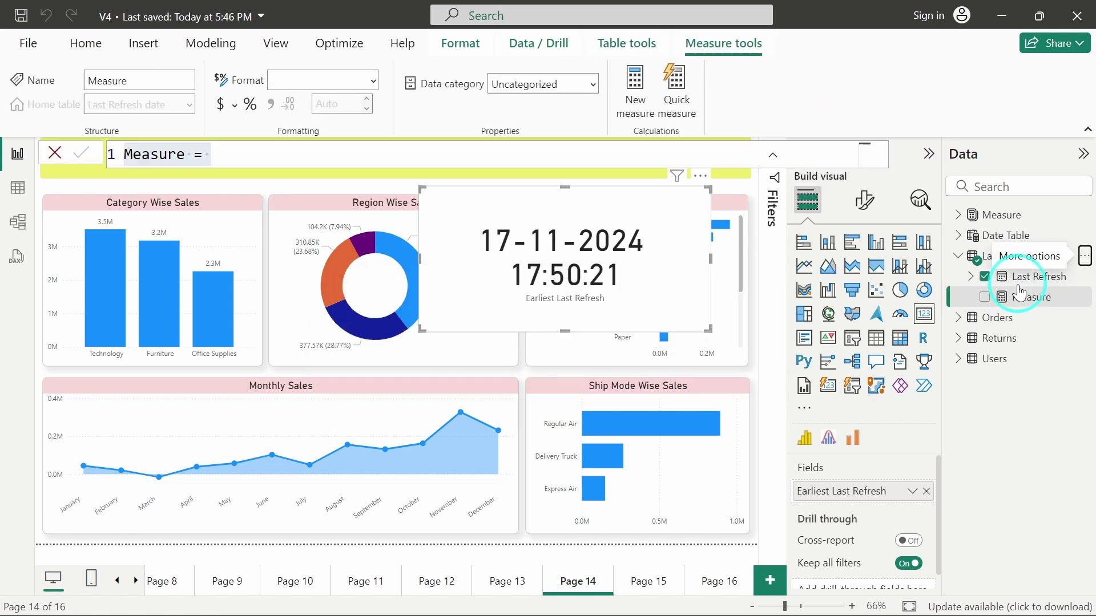
Step: Enter the measure Last Refresh Date = "Last Refresh Date: " & MIN('Last Refresh date'[Last Refresh])
{"action": "type", "text": "Las"}
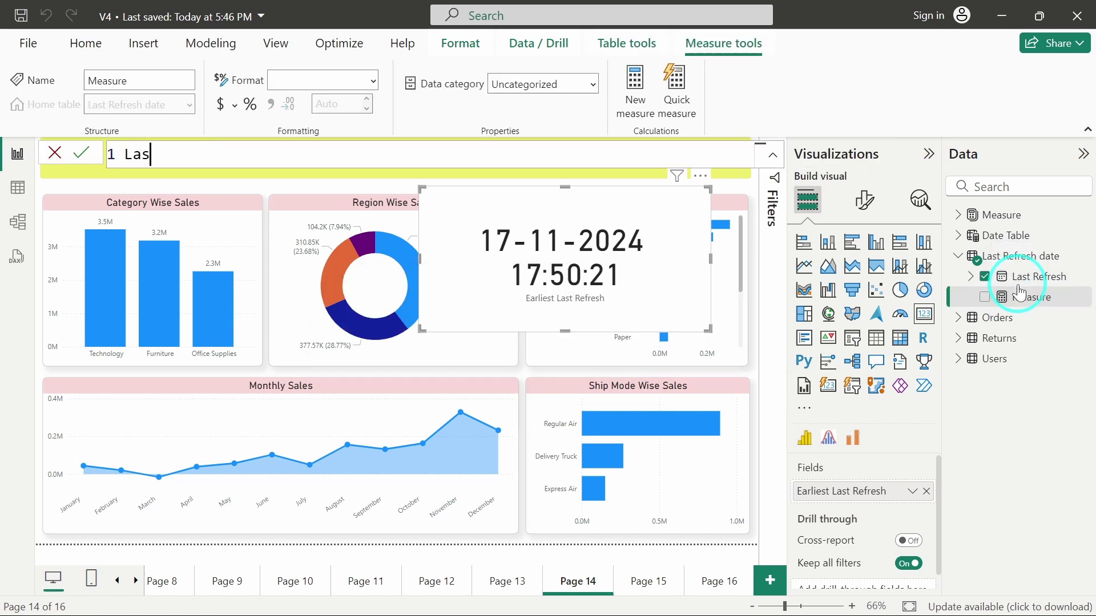
{"action": "type", "text": "t Refe"}
{"action": "type", "text": "resh D"}
{"action": "type", "text": "ate"}
{"action": "type", "text": "= "}
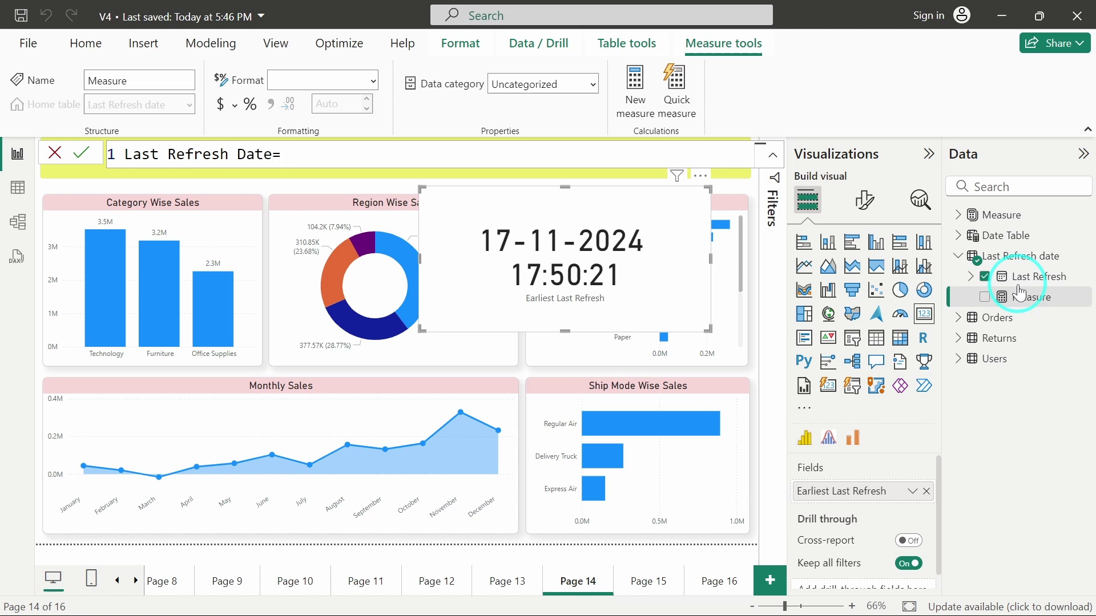
{"action": "type", "text": "\"\""}
{"action": "type", "text": "Last Refres"}
{"action": "type", "text": "h date"}
{"action": "key", "text": "BackSpace"}
{"action": "key", "text": "BackSpace"}
{"action": "key", "text": "BackSpace"}
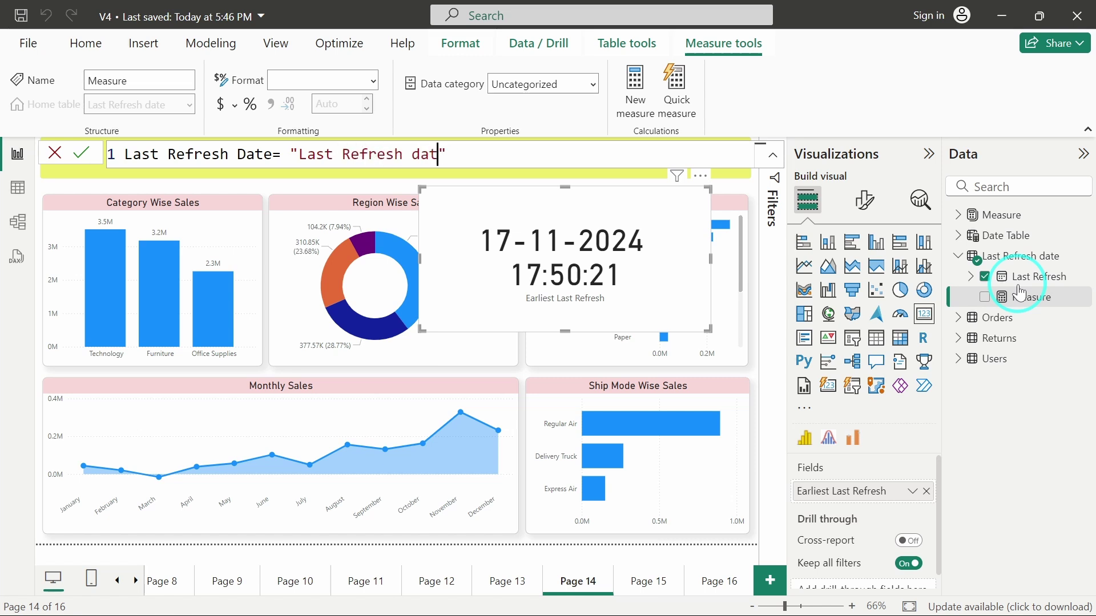
{"action": "key", "text": "BackSpace"}
{"action": "type", "text": "Date: \" & MIN("}
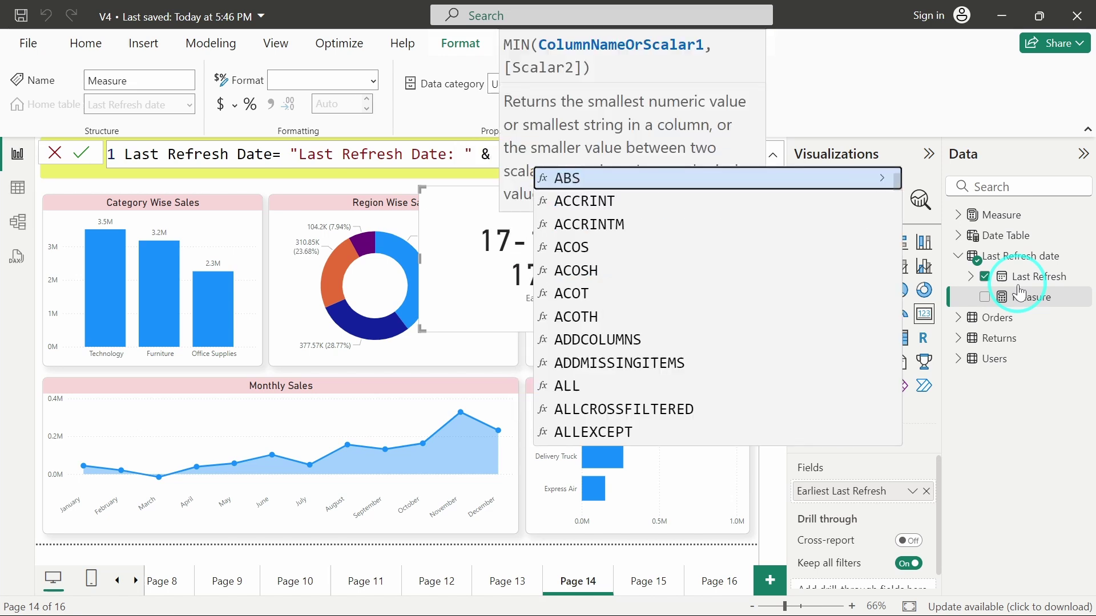
{"action": "type", "text": "last"}
{"action": "key", "text": "Down"}
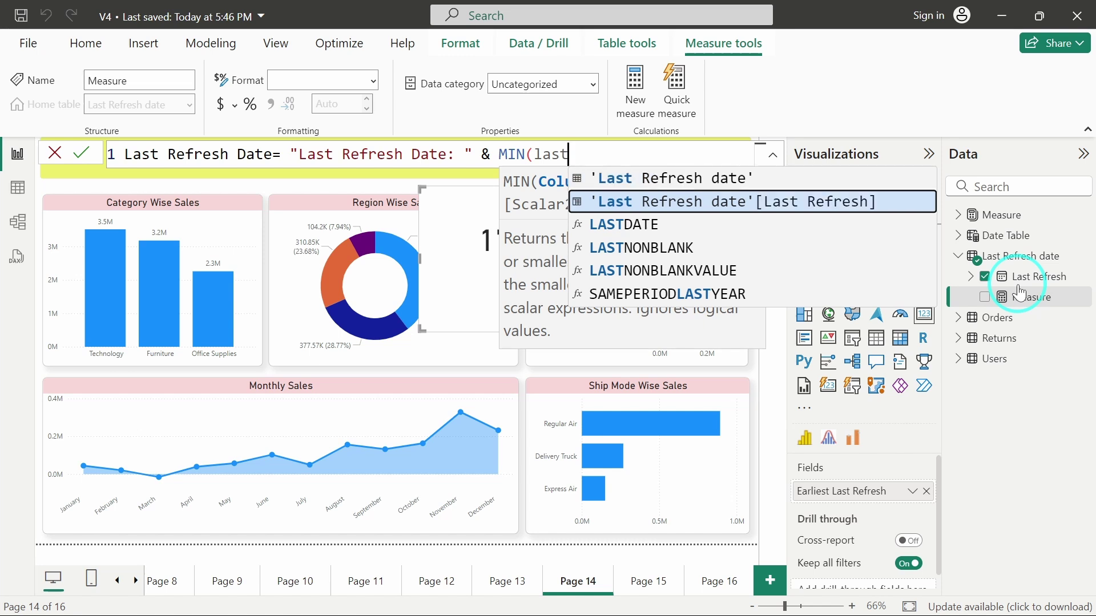
{"action": "key", "text": "Tab"}
{"action": "type", "text": ")"}
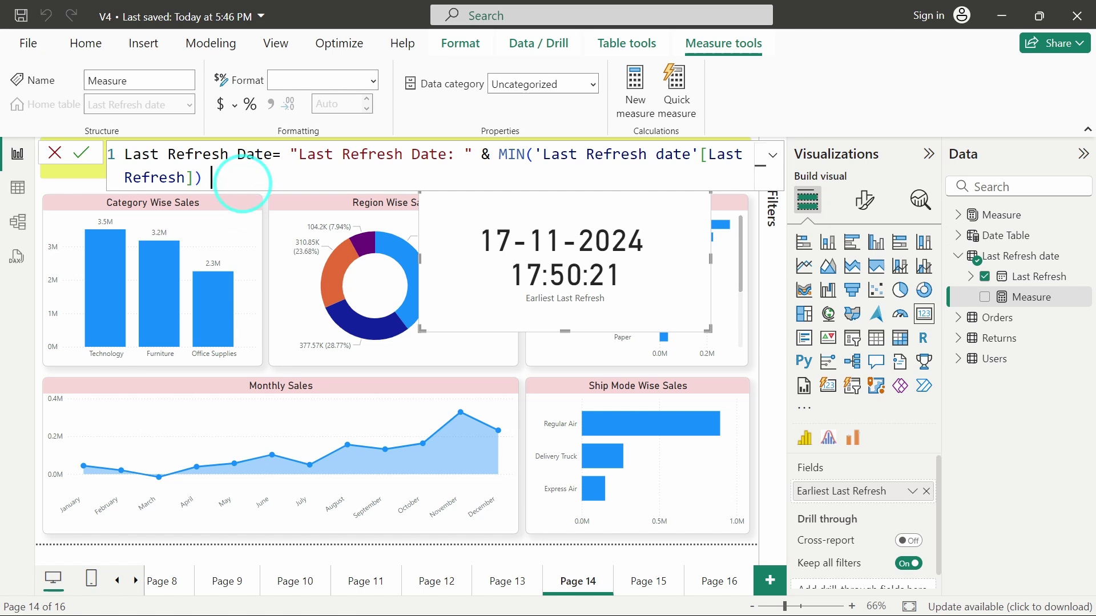
{"action": "key", "text": "Return"}
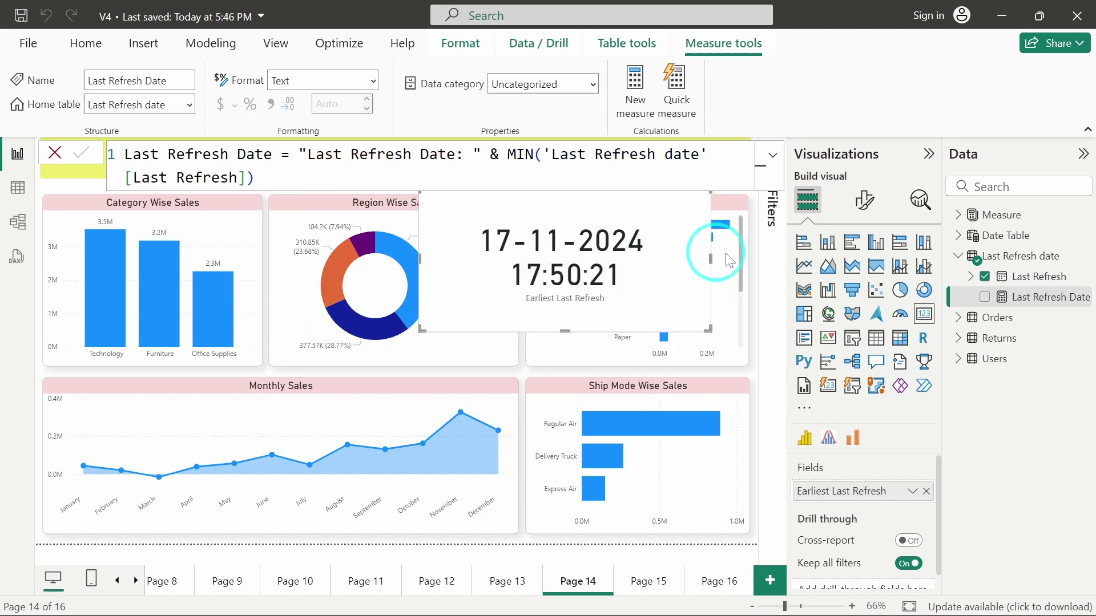
Step: Put the Last Refresh Date measure in the card and set its callout value font size to 13
{"action": "left_click_drag", "start_coordinate": [1049, 298], "coordinate": [865, 493]}
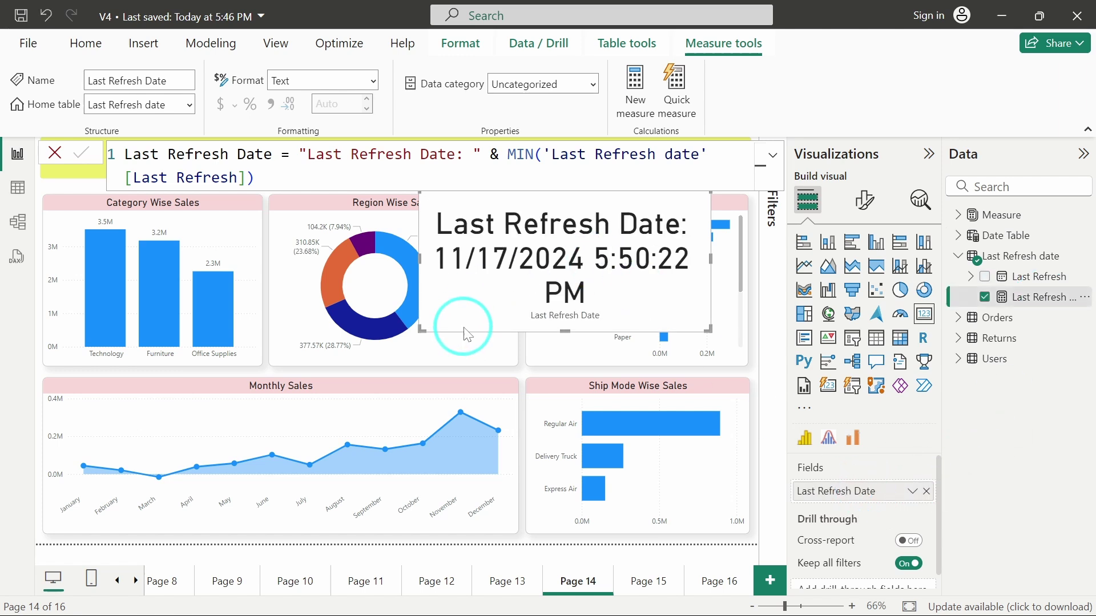
{"action": "left_click", "coordinate": [863, 199]}
{"action": "left_click", "coordinate": [866, 334]}
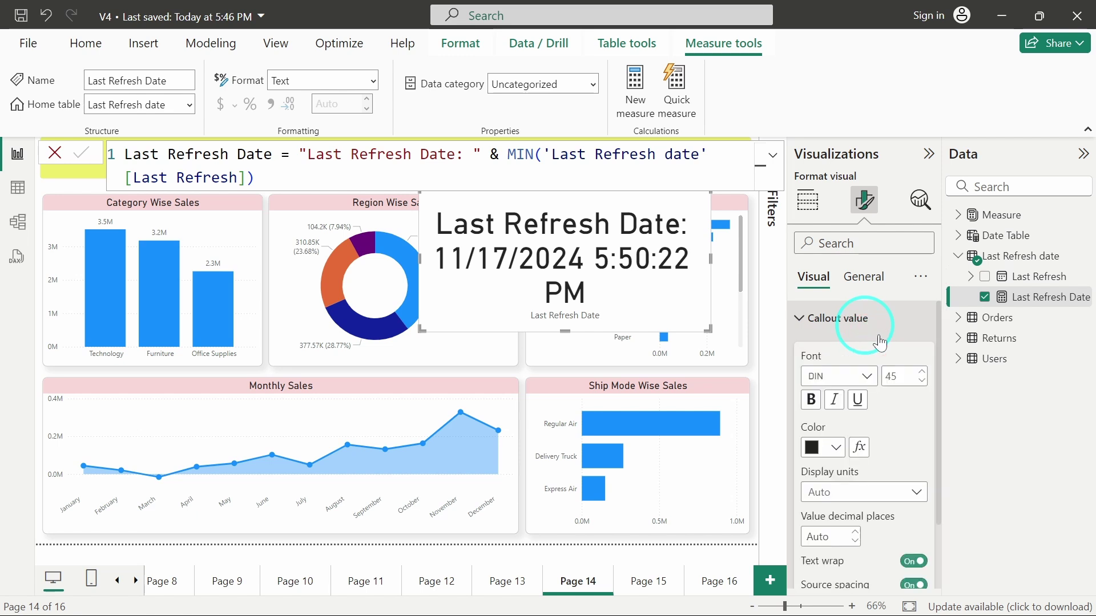
{"action": "left_click", "coordinate": [892, 376]}
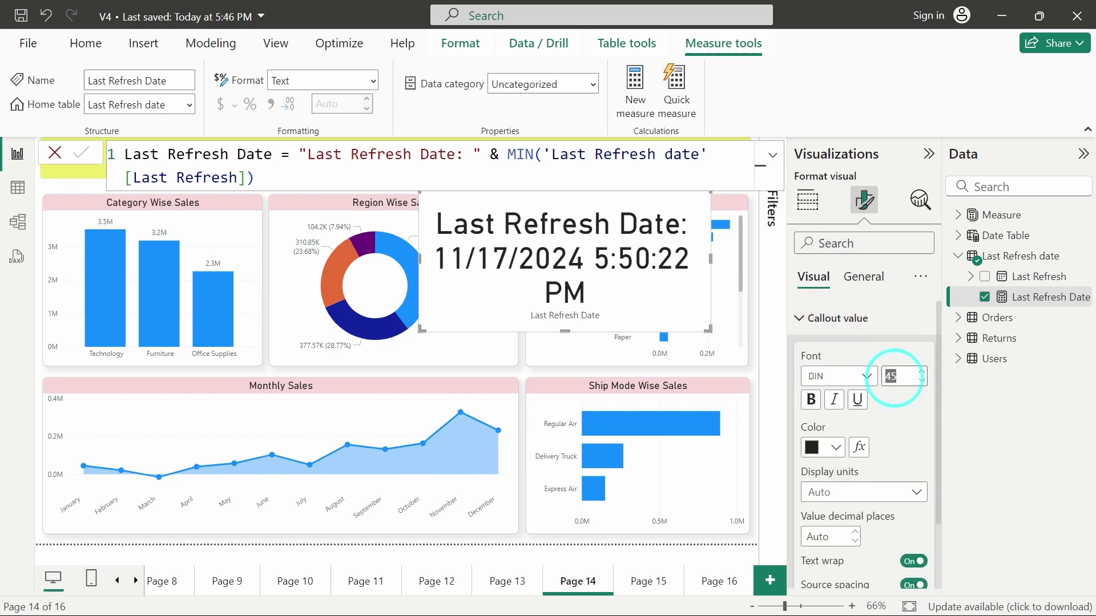
{"action": "type", "text": "13"}
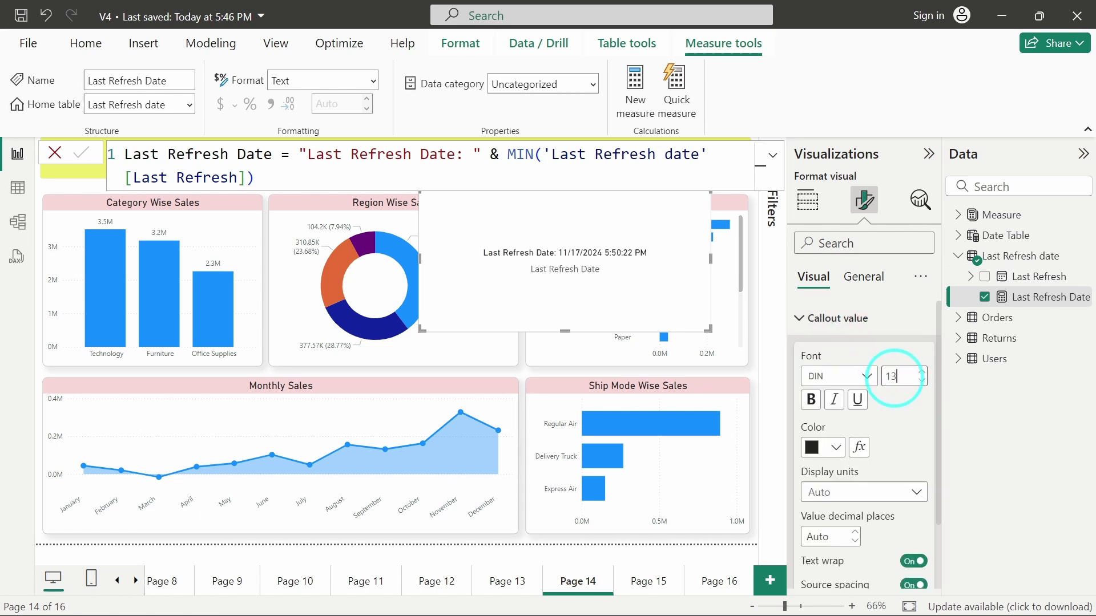
{"action": "left_click", "coordinate": [839, 323]}
Step: Turn off the card's category label and background, then nudge it slightly right
{"action": "left_click", "coordinate": [919, 354]}
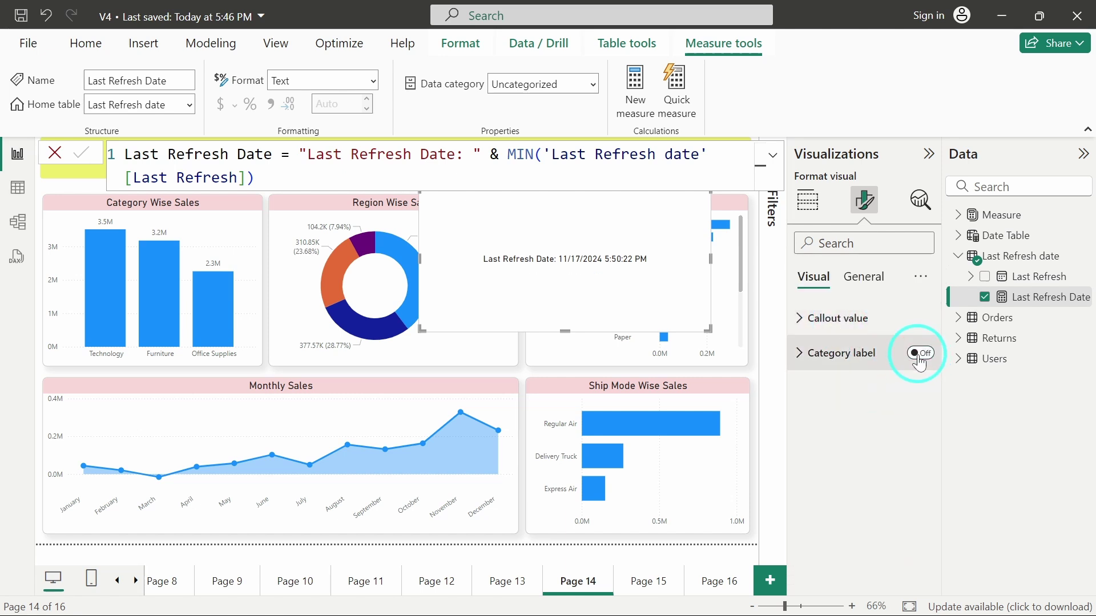
{"action": "left_click", "coordinate": [862, 277]}
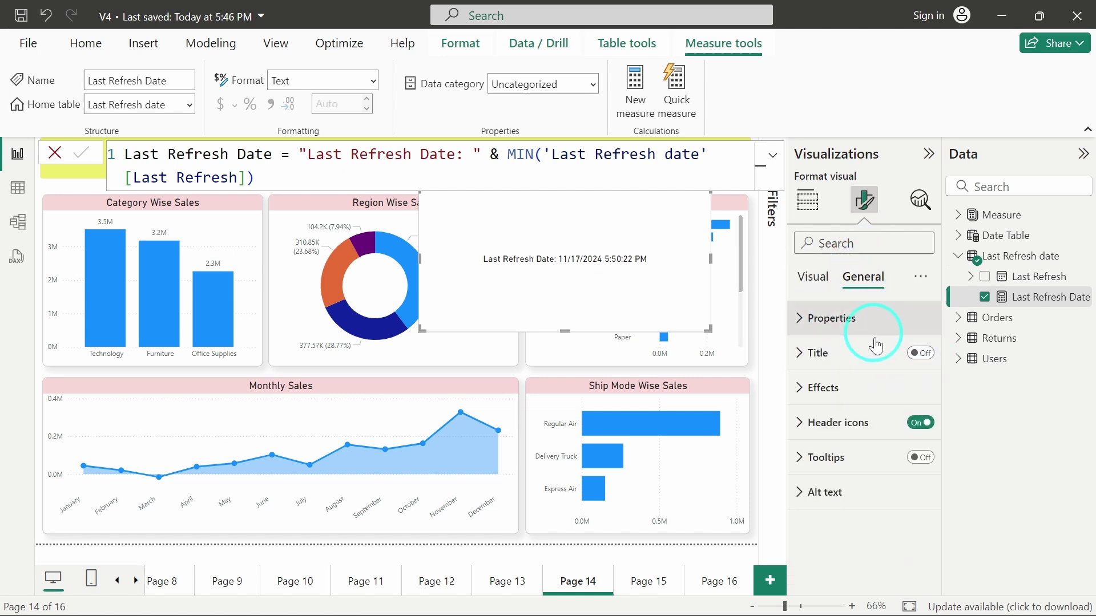
{"action": "left_click", "coordinate": [882, 396]}
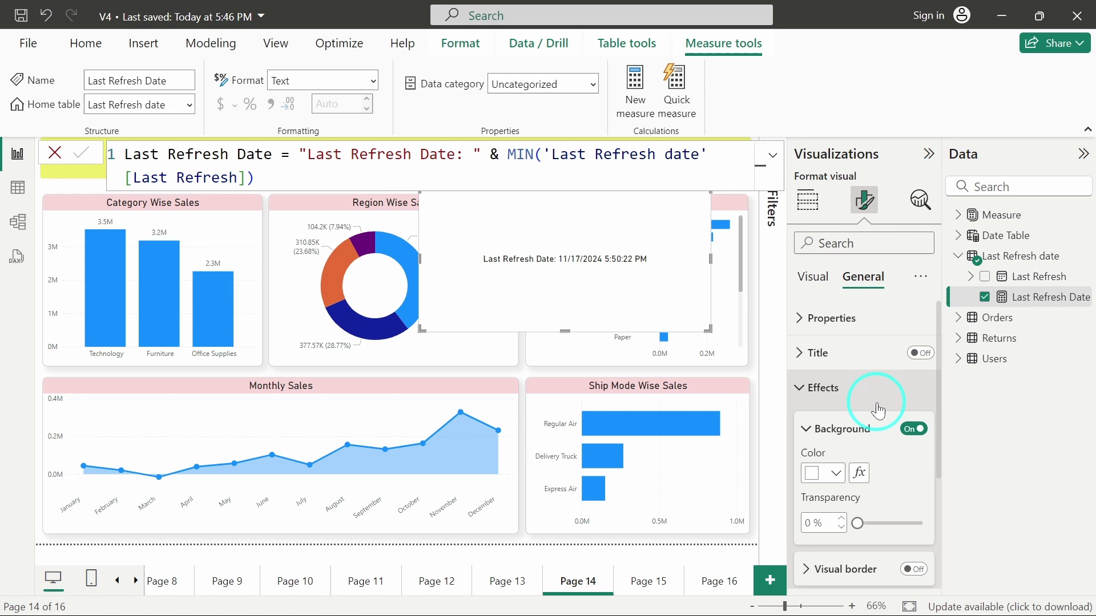
{"action": "left_click", "coordinate": [916, 429]}
{"action": "left_click_drag", "start_coordinate": [614, 296], "coordinate": [660, 289]}
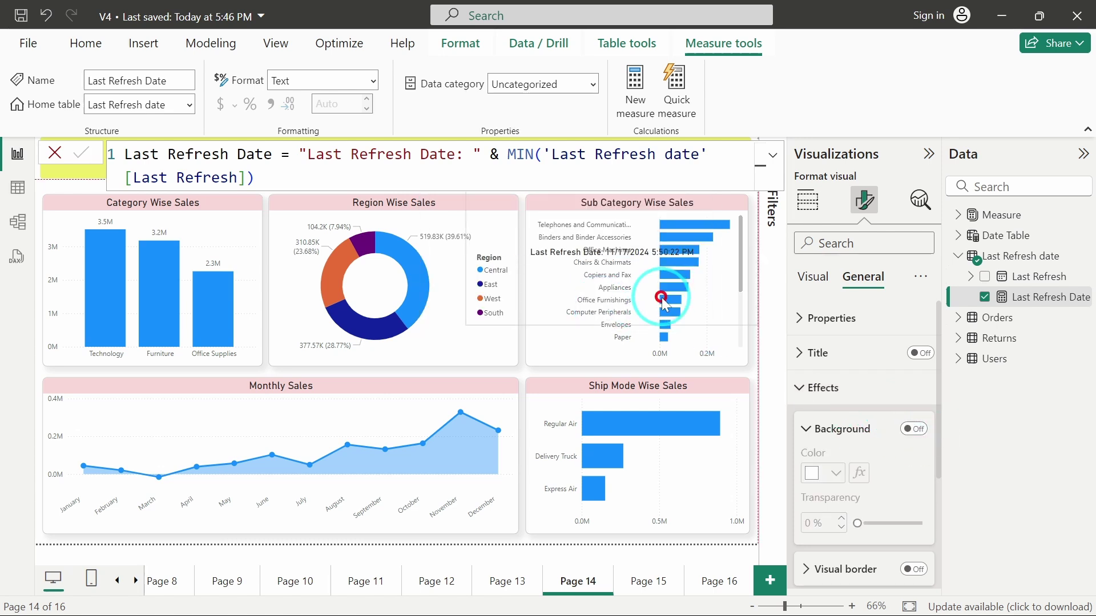
Step: Color the card's callout value text crimson red
{"action": "left_click", "coordinate": [828, 291]}
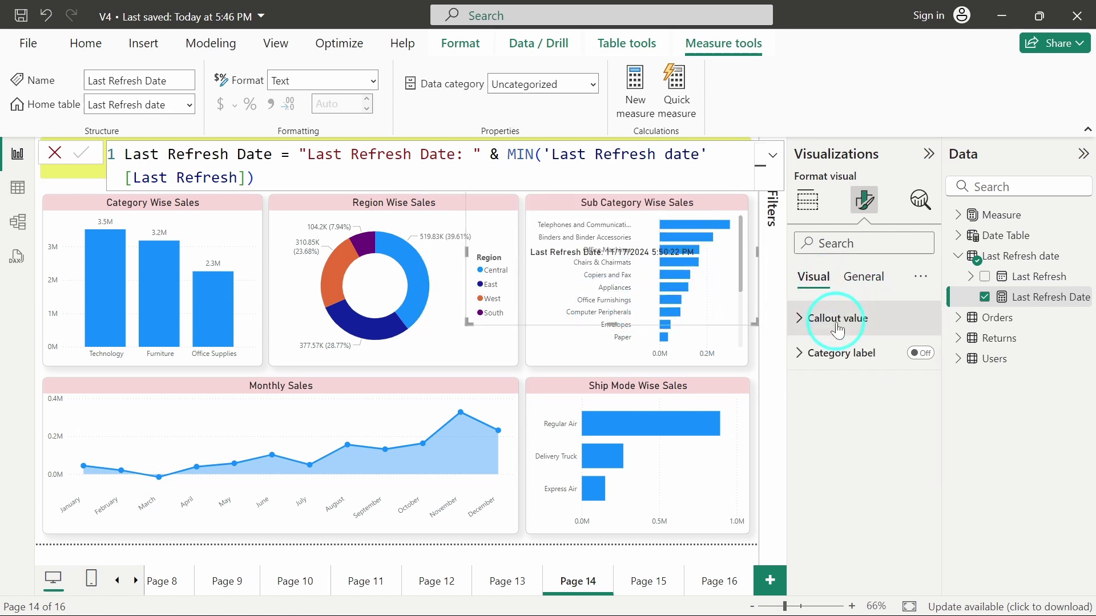
{"action": "left_click", "coordinate": [831, 318]}
{"action": "left_click", "coordinate": [811, 445]}
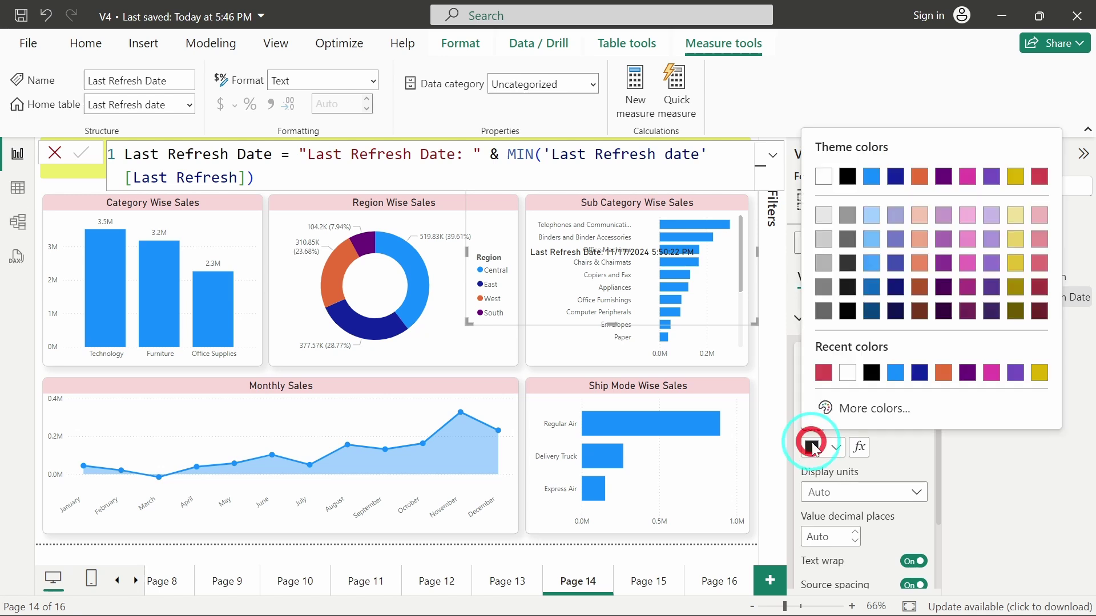
{"action": "left_click", "coordinate": [822, 372]}
Step: Shrink the card to a thin strip and align it under the title's right end
{"action": "left_click_drag", "start_coordinate": [611, 323], "coordinate": [608, 193]}
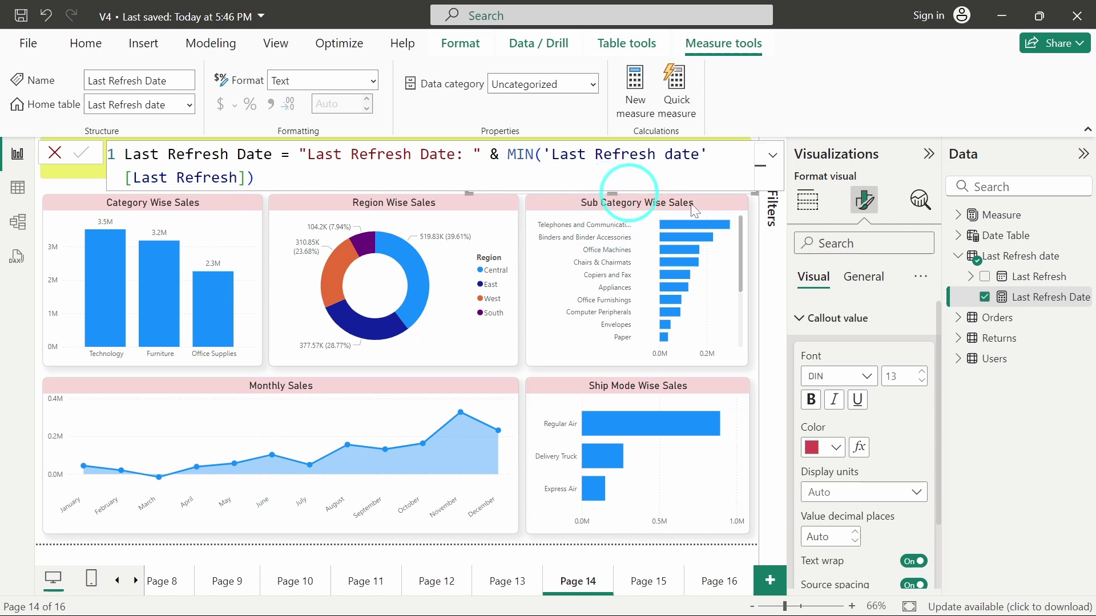
{"action": "left_click", "coordinate": [1009, 318]}
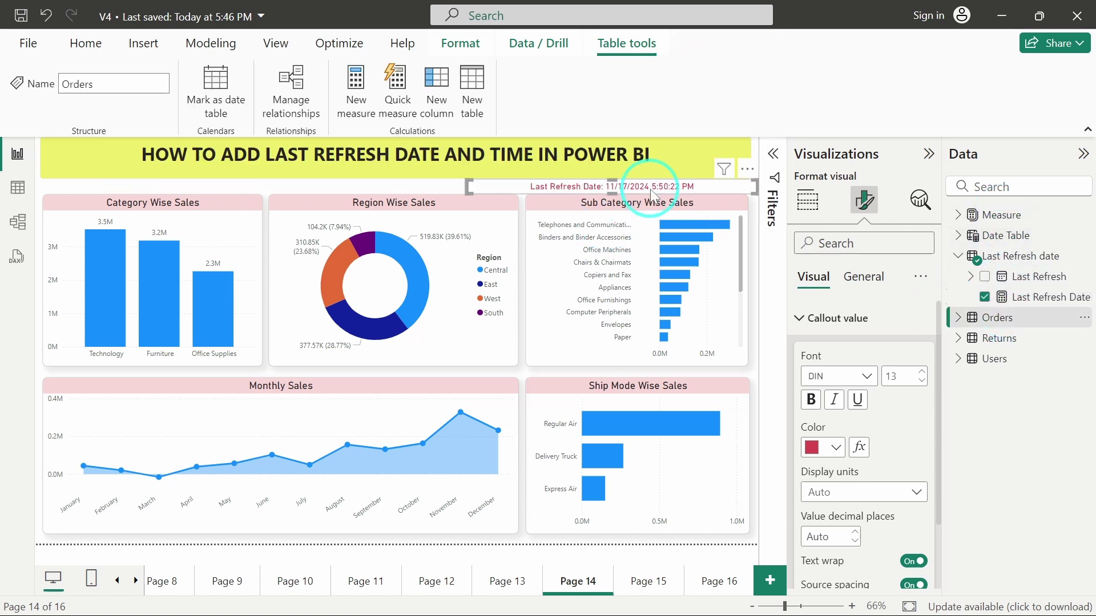
{"action": "left_click_drag", "start_coordinate": [508, 181], "coordinate": [565, 193]}
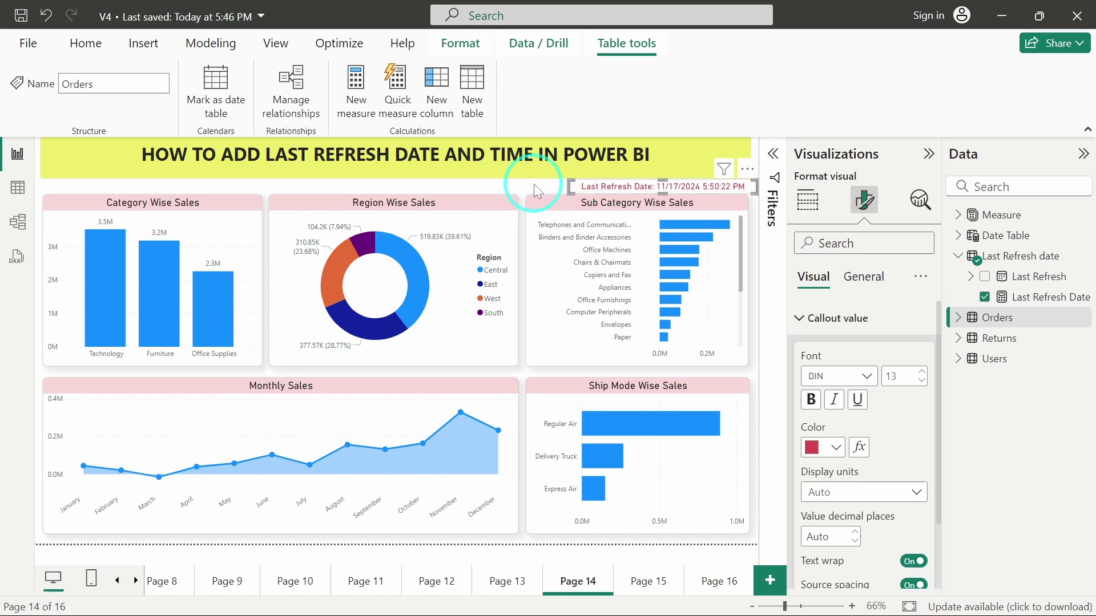
{"action": "left_click", "coordinate": [533, 184]}
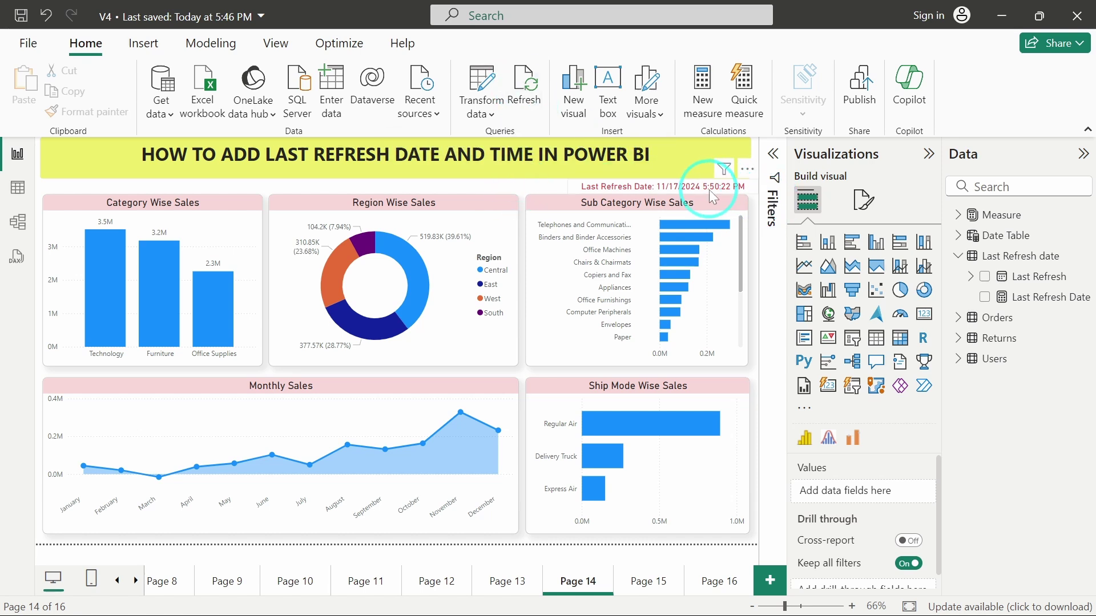
Step: Refresh the report data and move the refresh progress window away from the card
{"action": "left_click", "coordinate": [524, 90]}
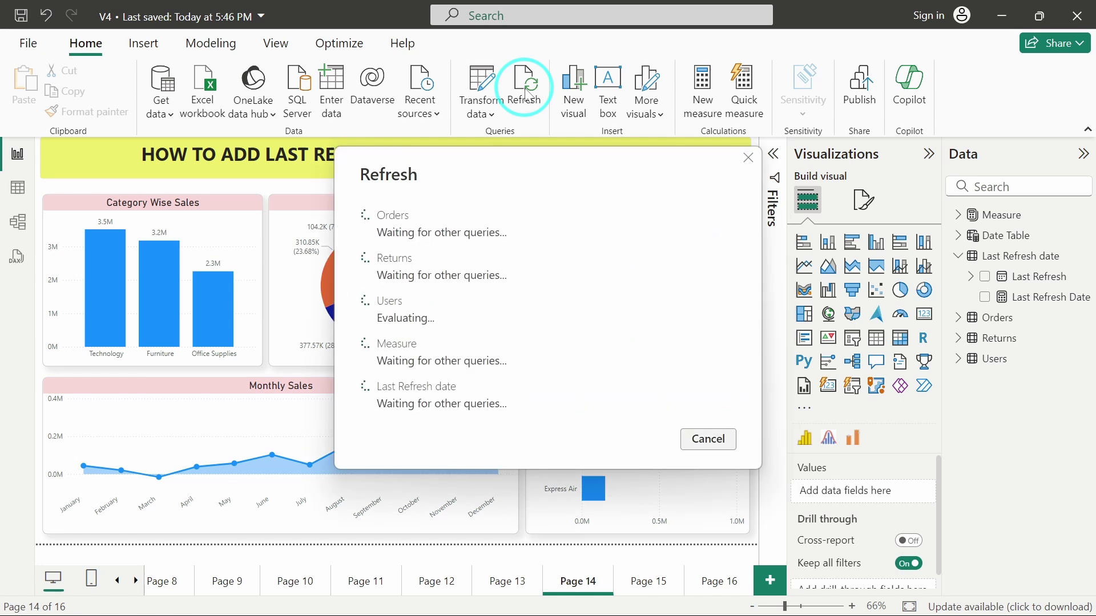
{"action": "left_click_drag", "start_coordinate": [575, 182], "coordinate": [329, 192]}
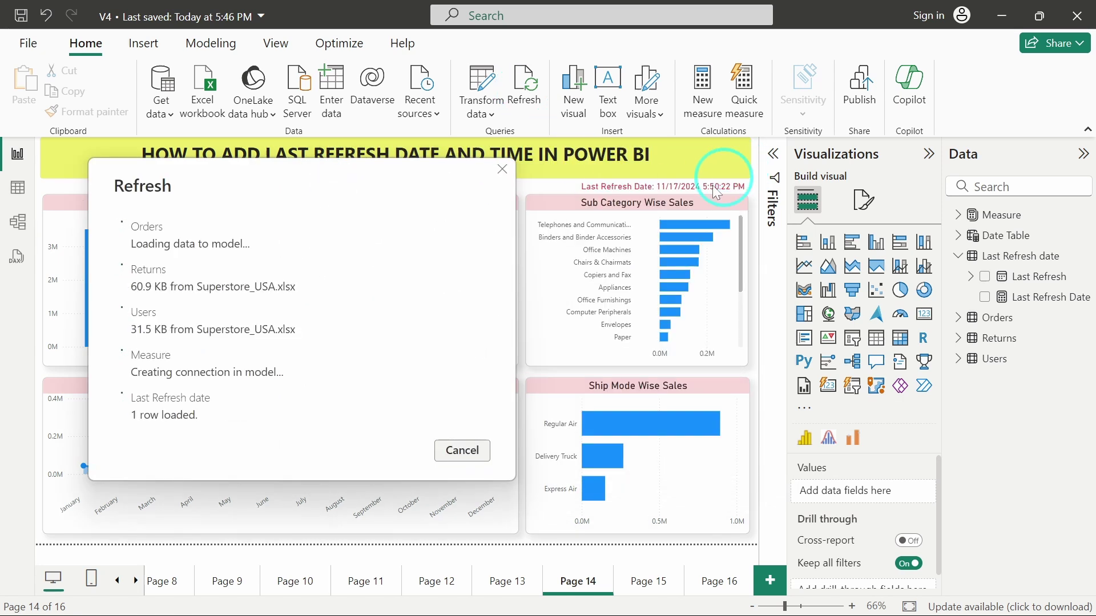